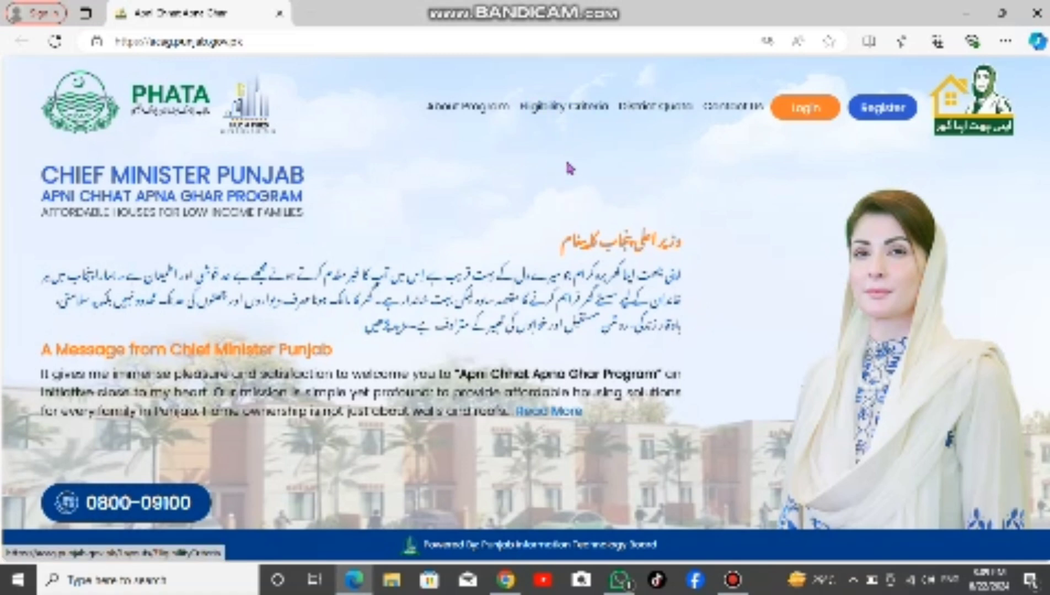
Review the program's Eligibility Criteria, return to the home page and dismiss the translation offer.
{"action": "left_click", "coordinate": [562, 113]}
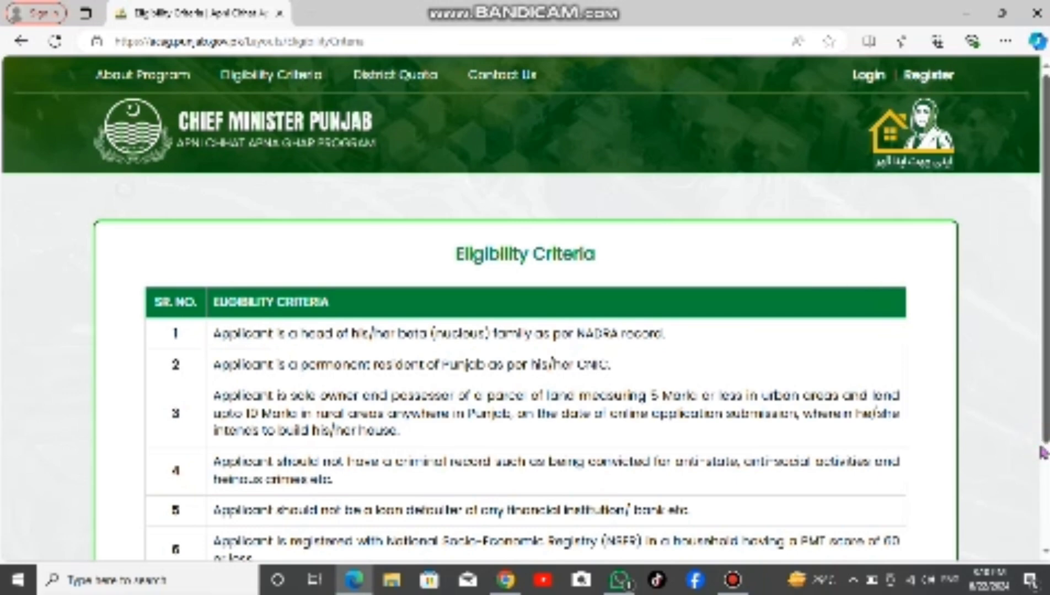
{"action": "left_click_drag", "start_coordinate": [1042, 447], "coordinate": [1042, 474]}
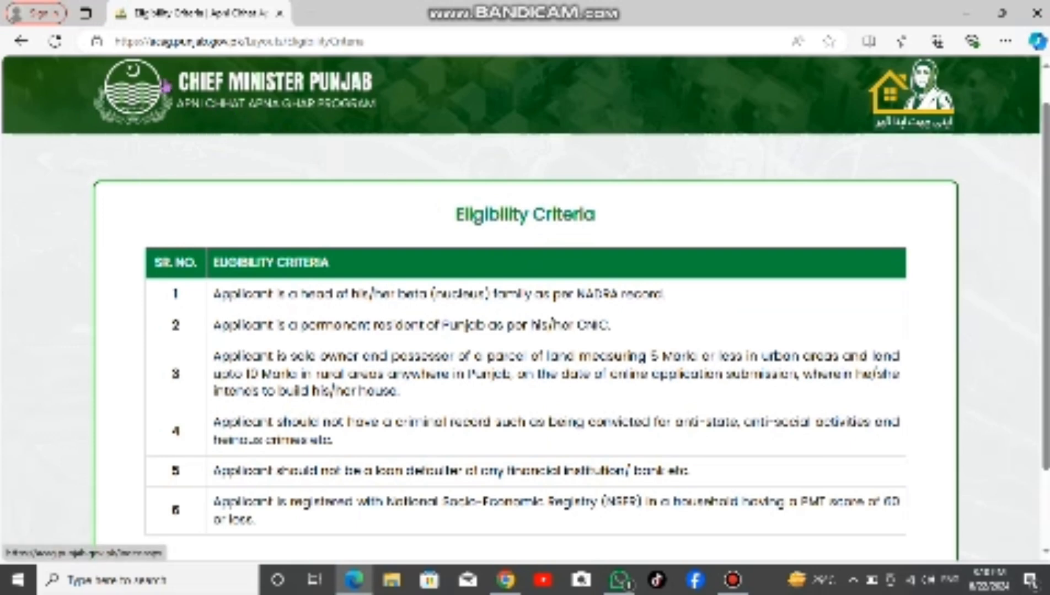
{"action": "left_click", "coordinate": [21, 40]}
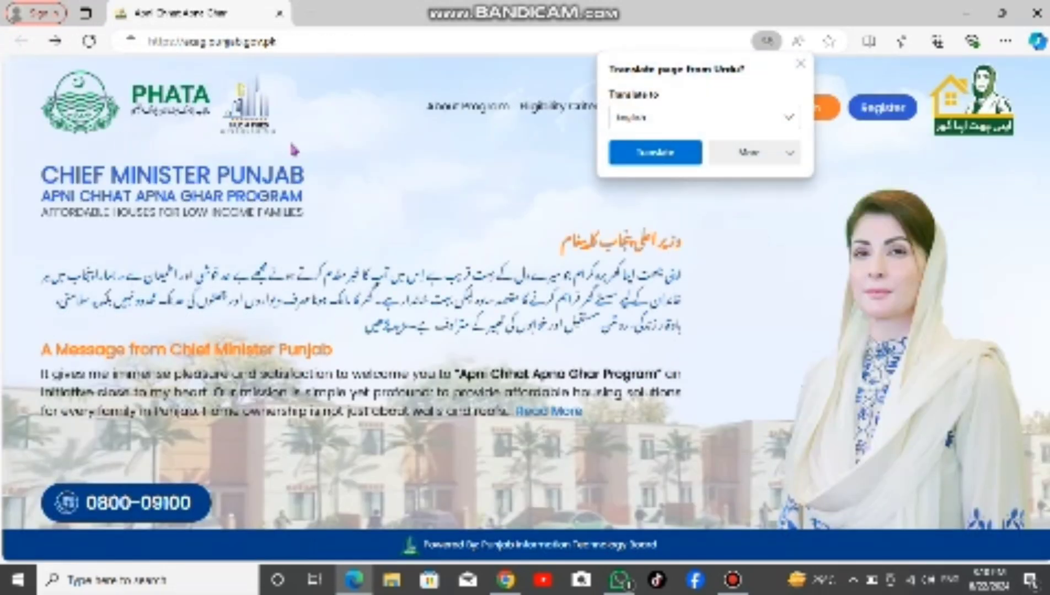
{"action": "left_click", "coordinate": [375, 242]}
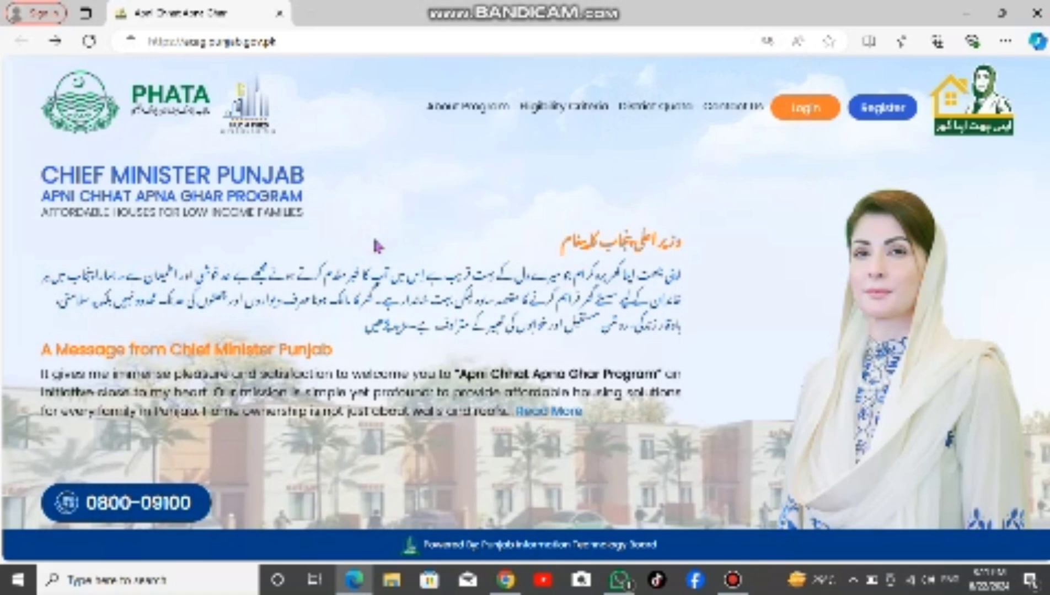
Open the Citizen Registration Form, look through its required fields, and cancel back to the home page without the translation offer.
{"action": "left_click", "coordinate": [855, 123]}
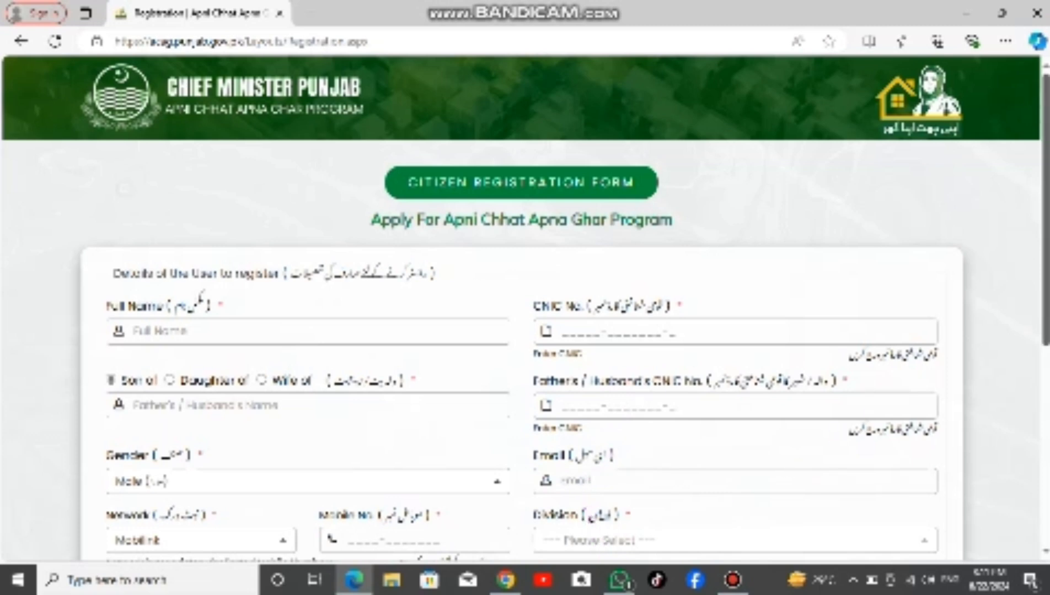
{"action": "left_click_drag", "start_coordinate": [1043, 320], "coordinate": [1024, 473]}
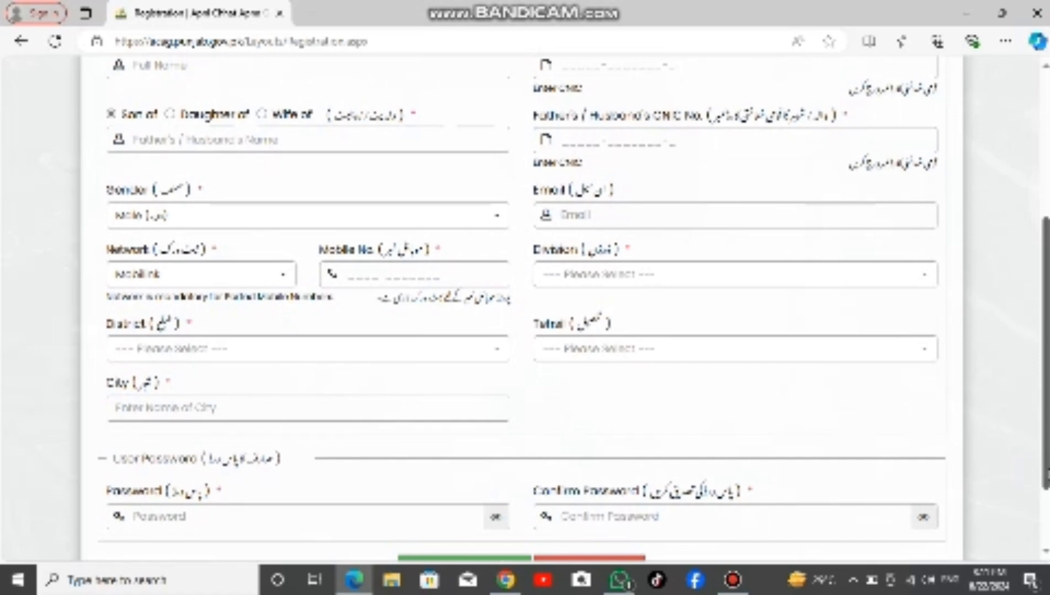
{"action": "scroll", "coordinate": [1045, 474], "scroll_direction": "down", "scroll_amount": 1}
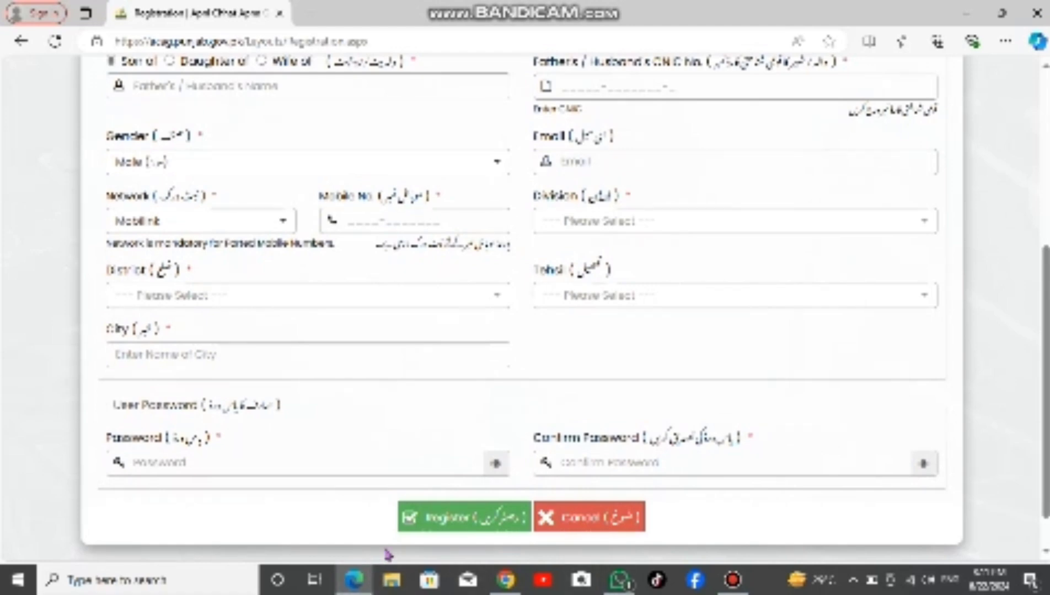
{"action": "left_click", "coordinate": [566, 527]}
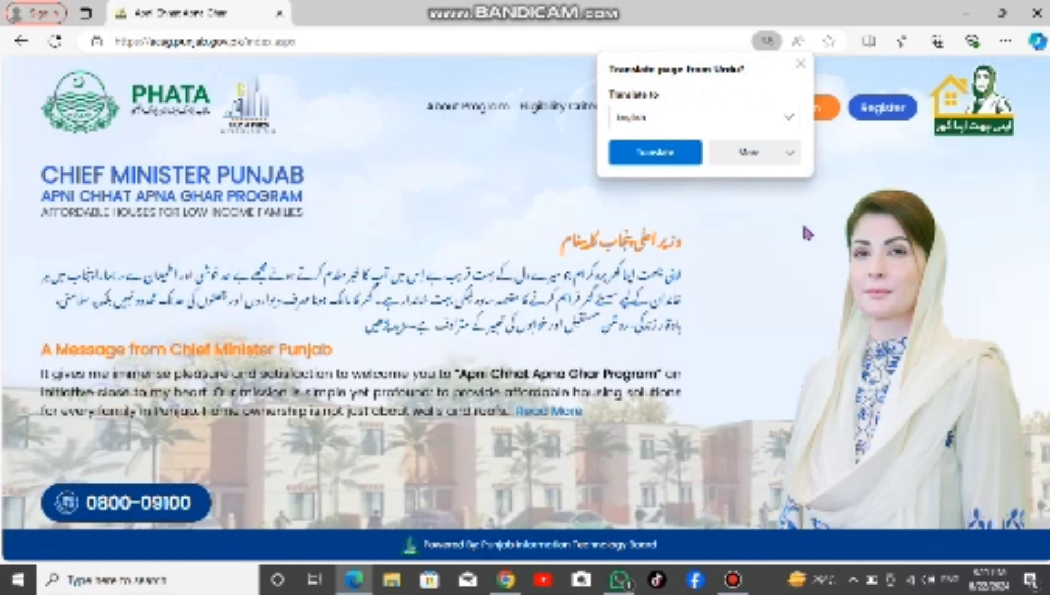
{"action": "left_click", "coordinate": [798, 69]}
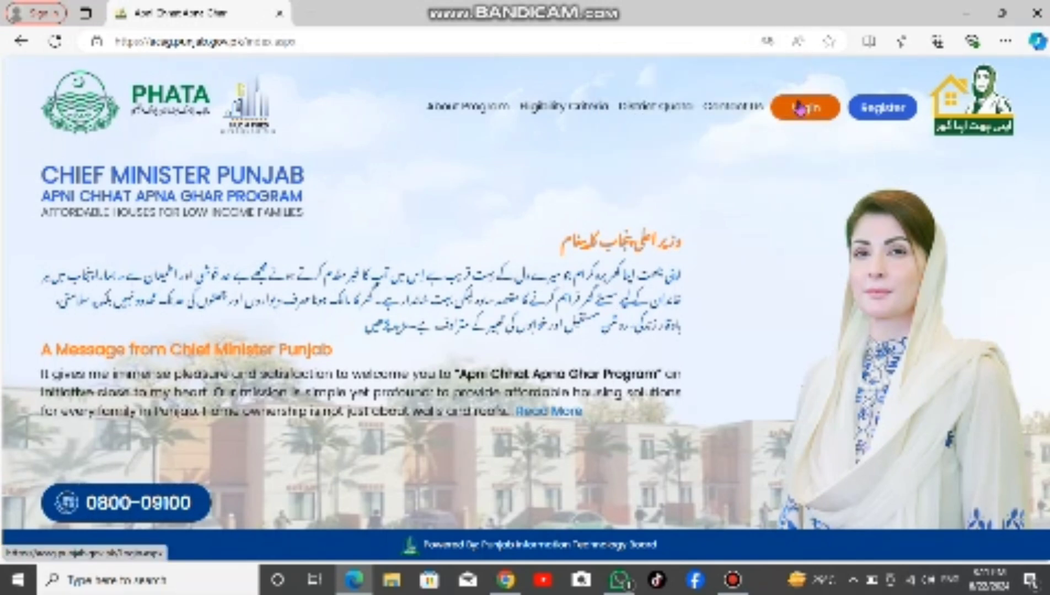
Log in to the applicant account with the CNIC number and account password.
{"action": "left_click", "coordinate": [798, 109]}
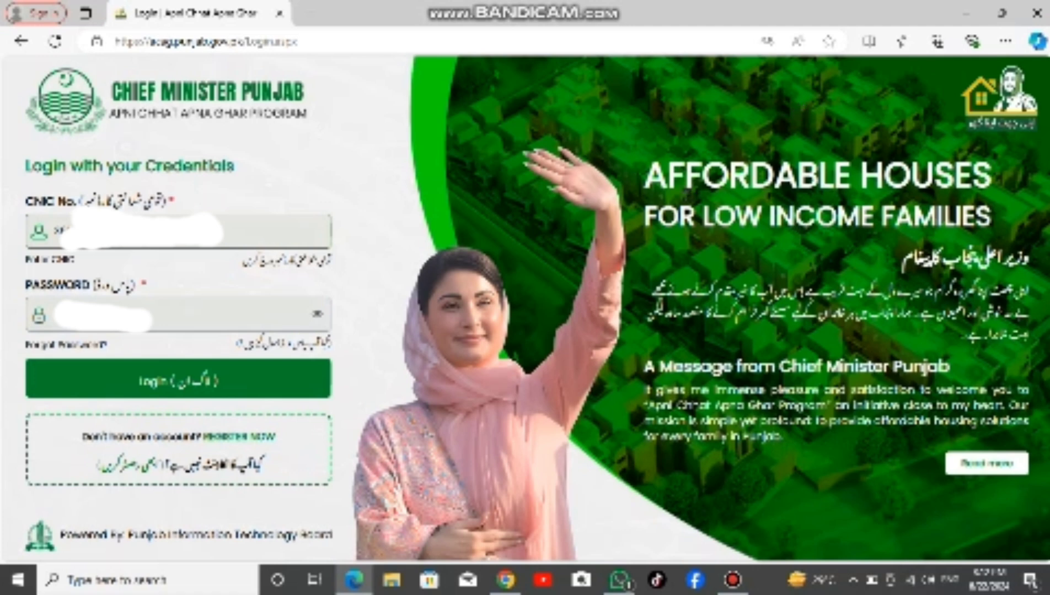
{"action": "left_click", "coordinate": [257, 312]}
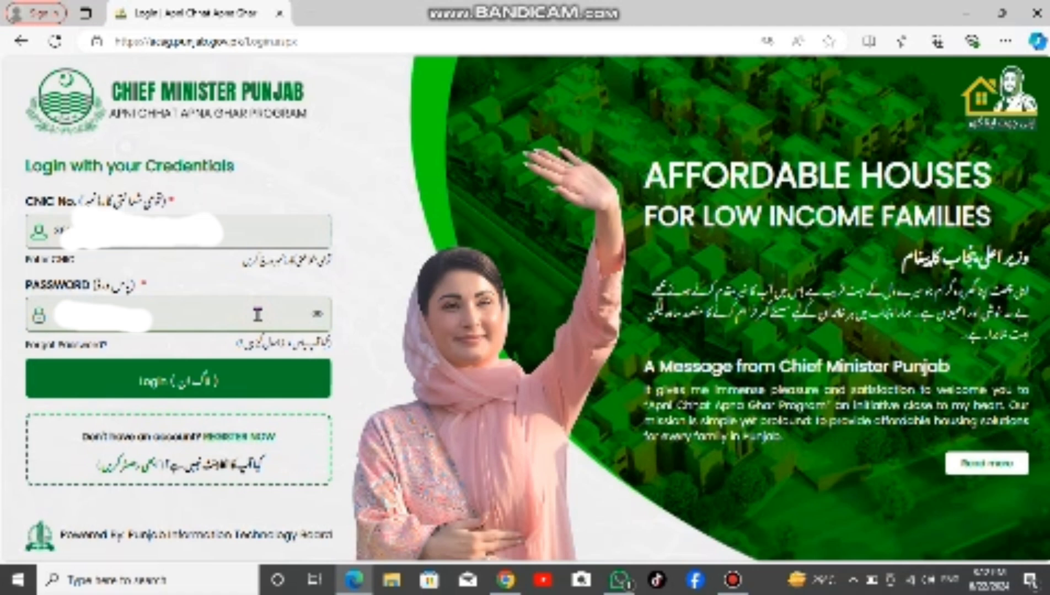
{"action": "type", "text": "1"}
{"action": "left_click", "coordinate": [234, 386]}
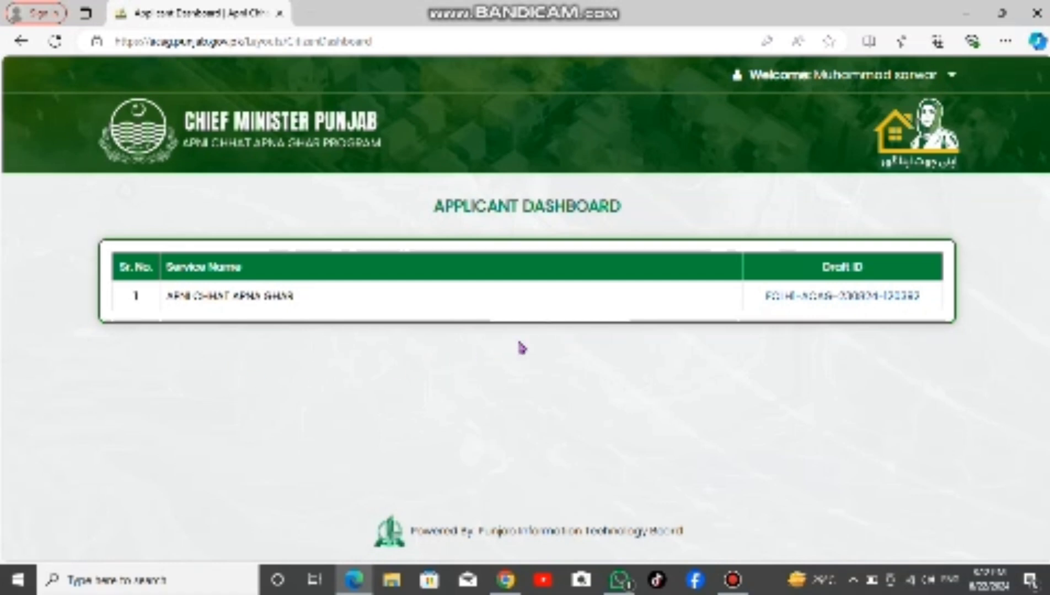
Open the APNI CHHAT APNA GHAR draft application and save its Required / Attached Documents stage to proceed to Feedback / Remarks.
{"action": "left_click", "coordinate": [820, 298]}
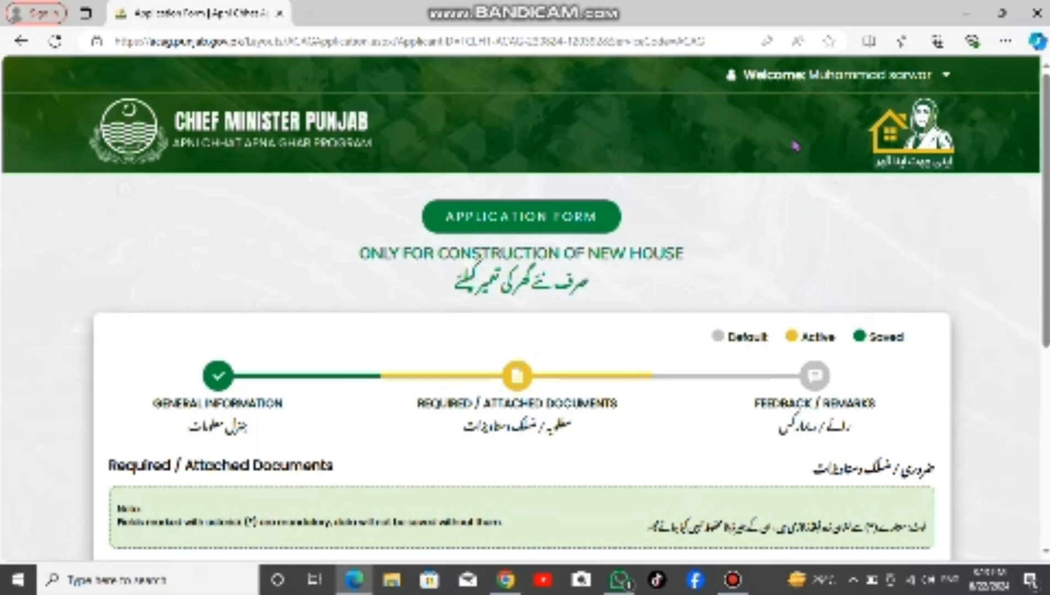
{"action": "left_click", "coordinate": [815, 71]}
{"action": "left_click", "coordinate": [865, 82]}
{"action": "left_click", "coordinate": [225, 378]}
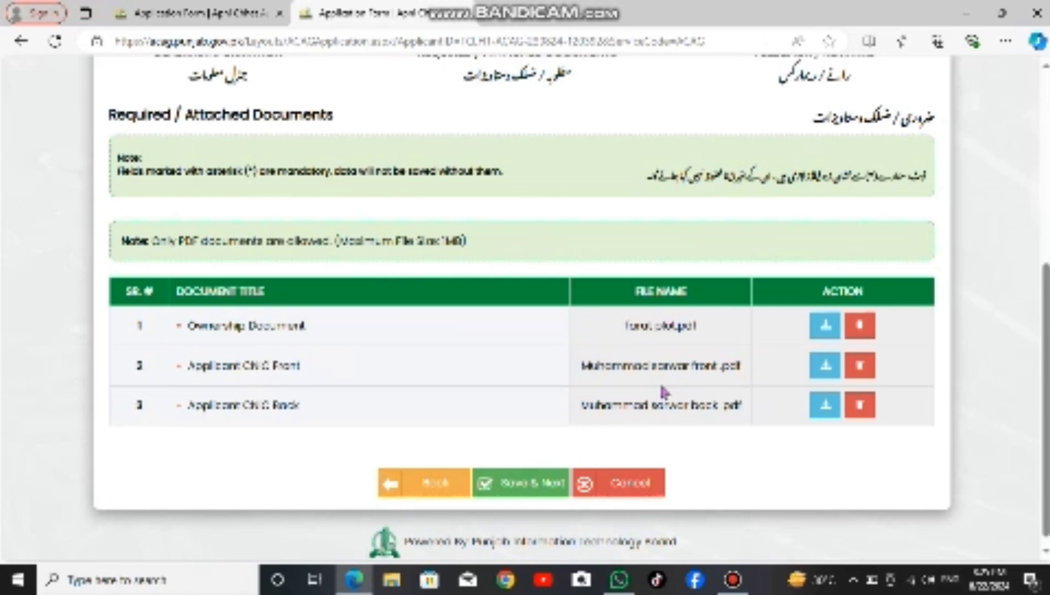
{"action": "left_click_drag", "start_coordinate": [663, 392], "coordinate": [554, 376]}
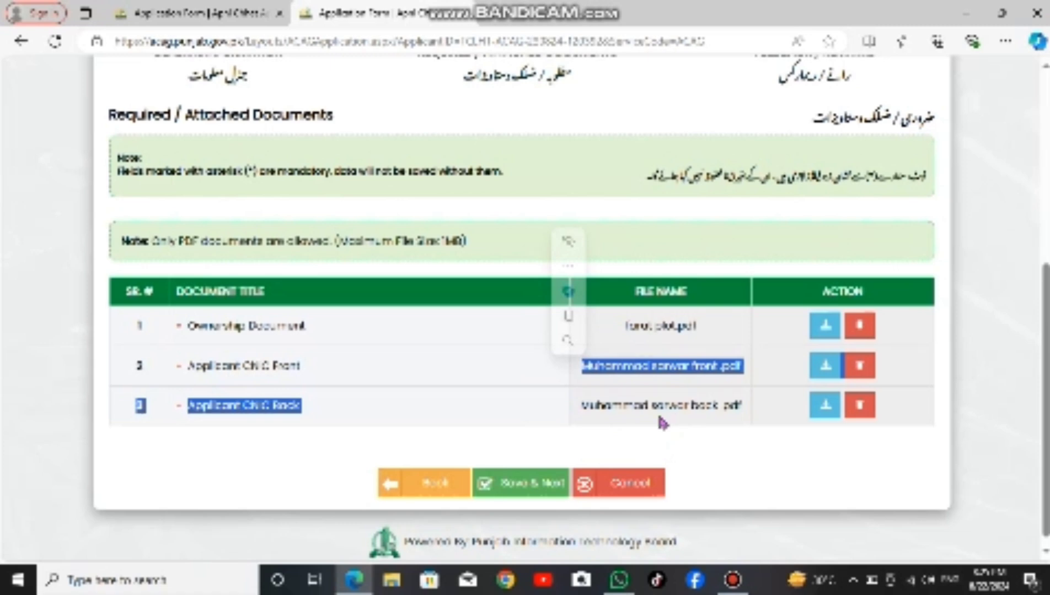
{"action": "left_click", "coordinate": [554, 488]}
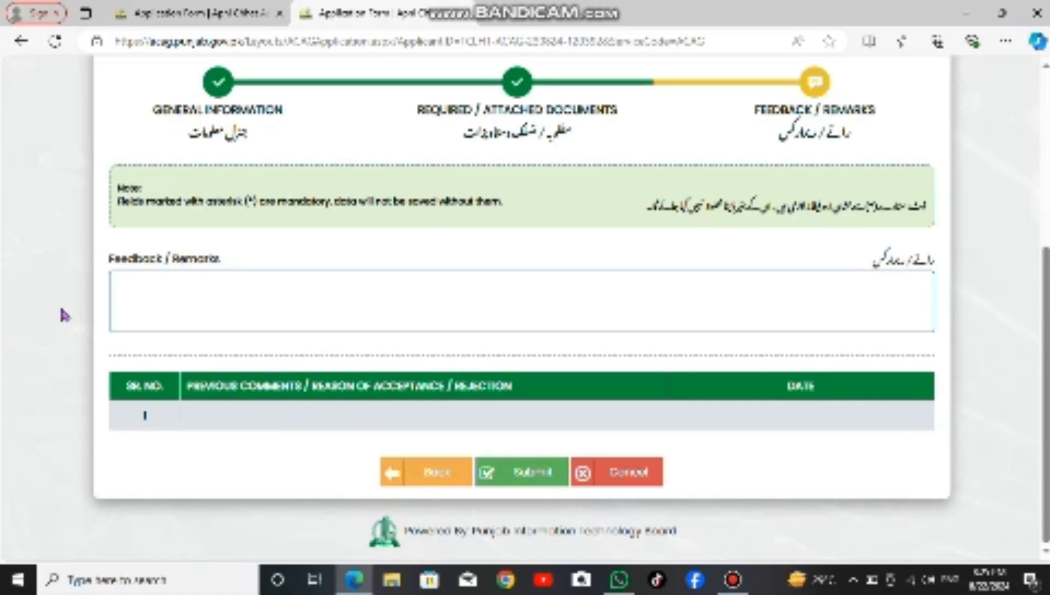
Enter feedback remarks saying the applicant is lower class, cannot build a house on their income, requests acceptance, and finds the program very good.
{"action": "left_click", "coordinate": [139, 290]}
{"action": "type", "text": "1-Md"}
{"action": "type", "text": " A."}
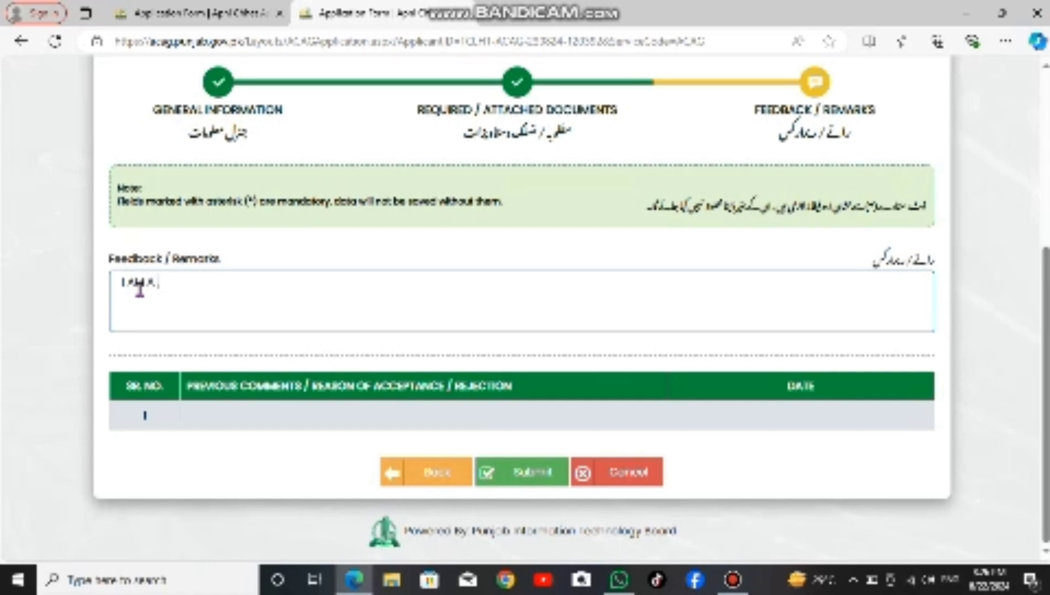
{"action": "type", "text": " LOVER"}
{"action": "type", "text": " CL"}
{"action": "key", "text": "BackSpace"}
{"action": "key", "text": "BackSpace"}
{"action": "key", "text": "BackSpace"}
{"action": "key", "text": "BackSpace"}
{"action": "key", "text": "BackSpace"}
{"action": "key", "text": "BackSpace"}
{"action": "key", "text": "BackSpace"}
{"action": "key", "text": "BackSpace"}
{"action": "type", "text": "MIDDLE CLA"}
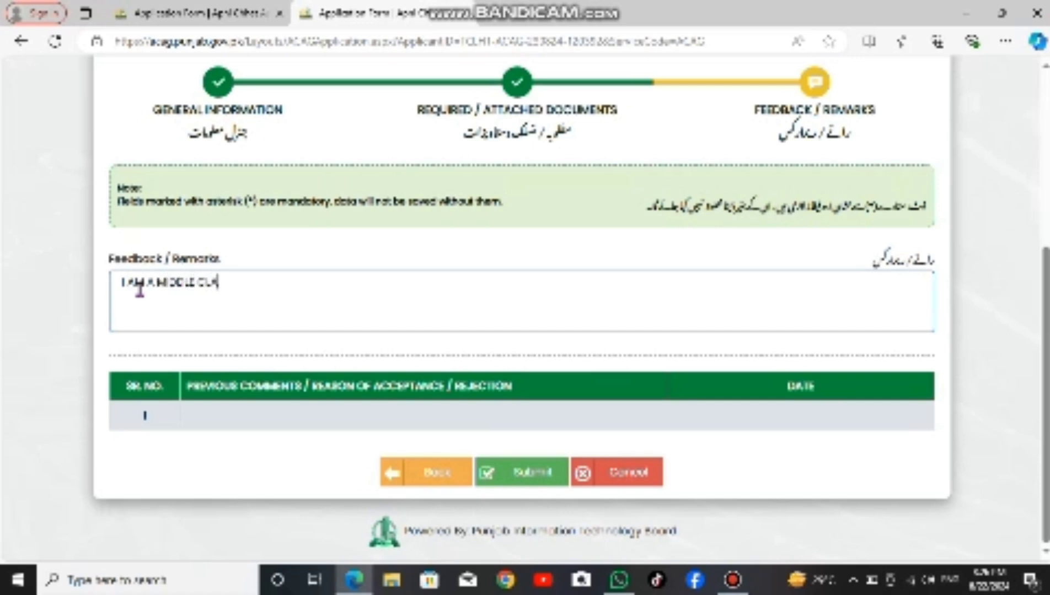
{"action": "type", "text": "SS AN"}
{"action": "key", "text": "BackSpace"}
{"action": "type", "text": "D I V"}
{"action": "key", "text": "BackSpace"}
{"action": "type", "text": "CAN"}
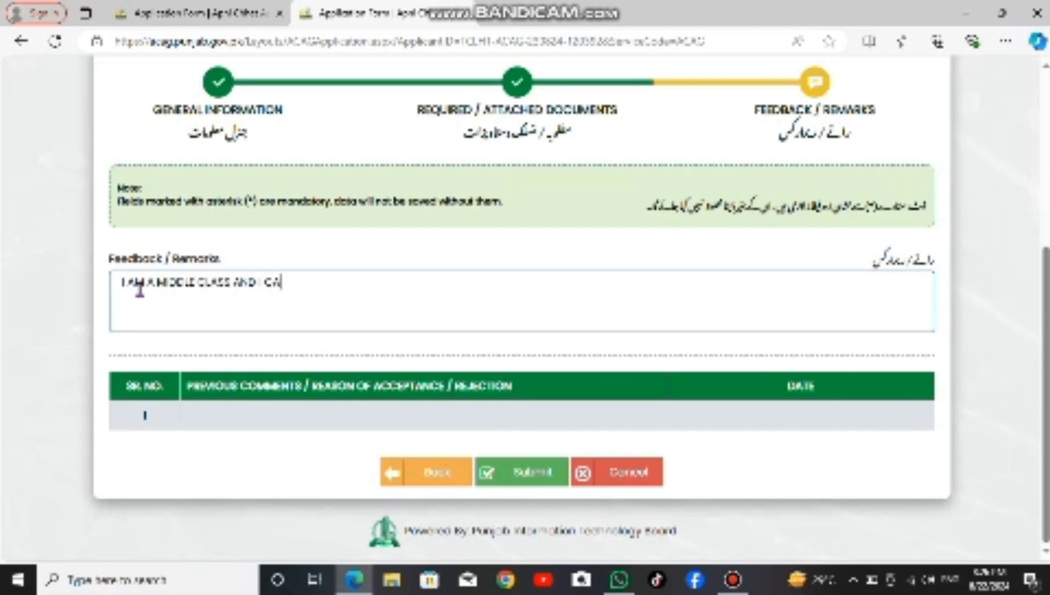
{"action": "type", "text": "NOT B"}
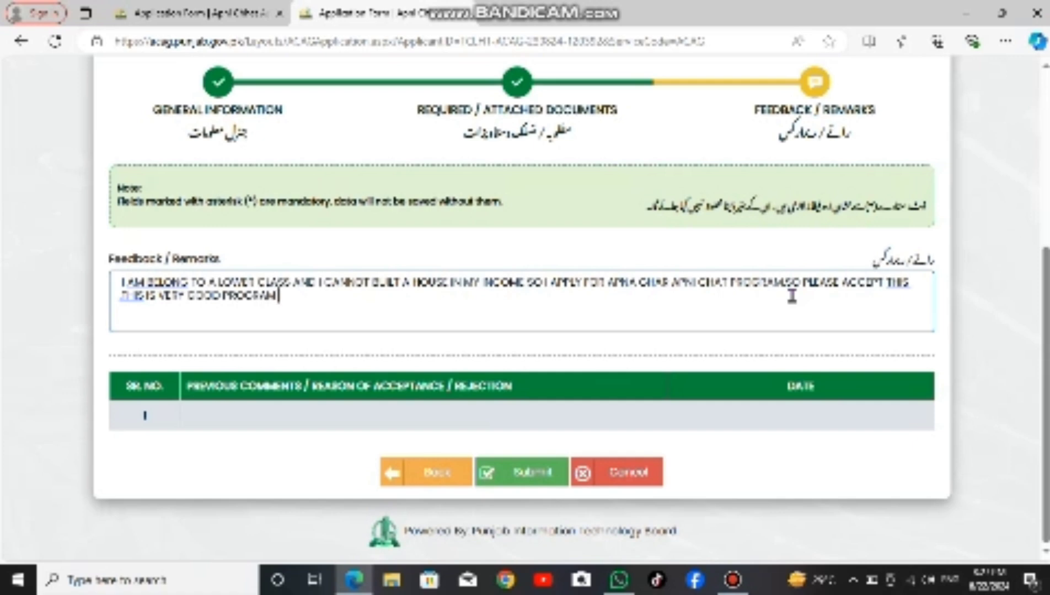
{"action": "type", "text": "FOR US."}
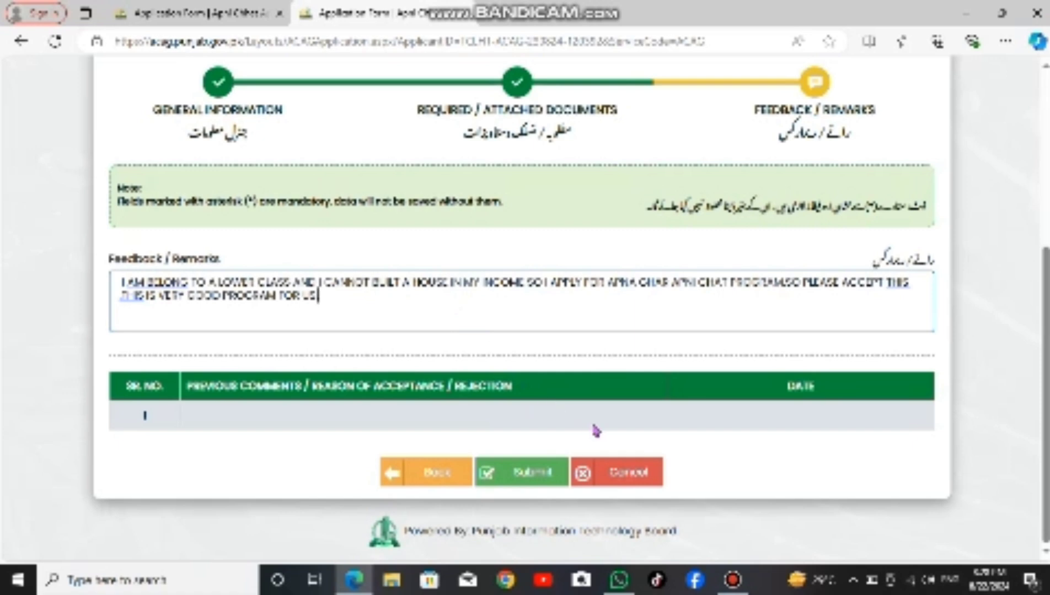
Submit the application for scrutiny, agree to the Terms & Conditions, and leave the Application Status page.
{"action": "left_click", "coordinate": [520, 477]}
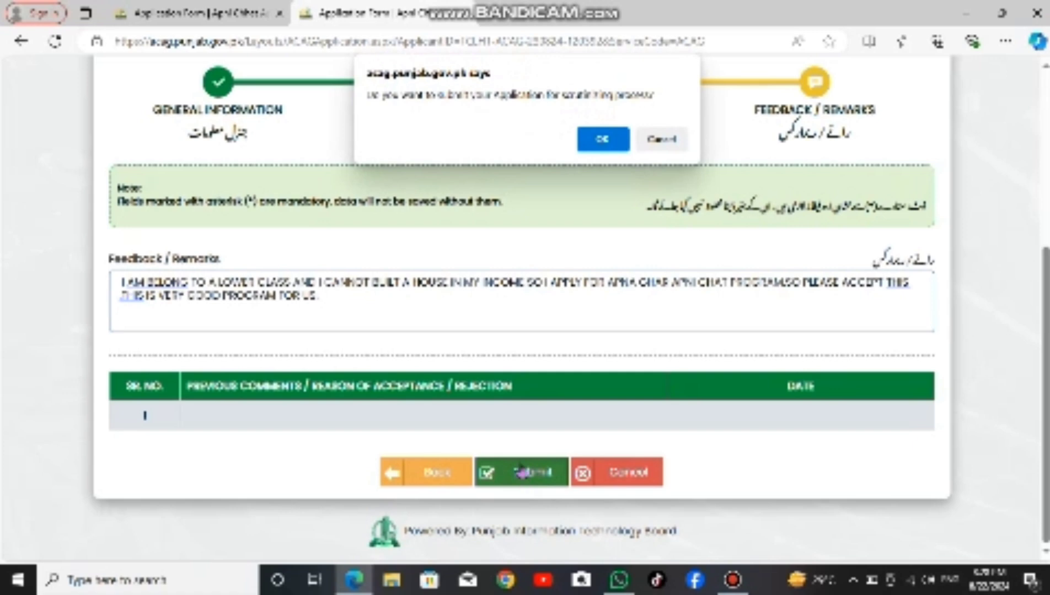
{"action": "left_click", "coordinate": [612, 134]}
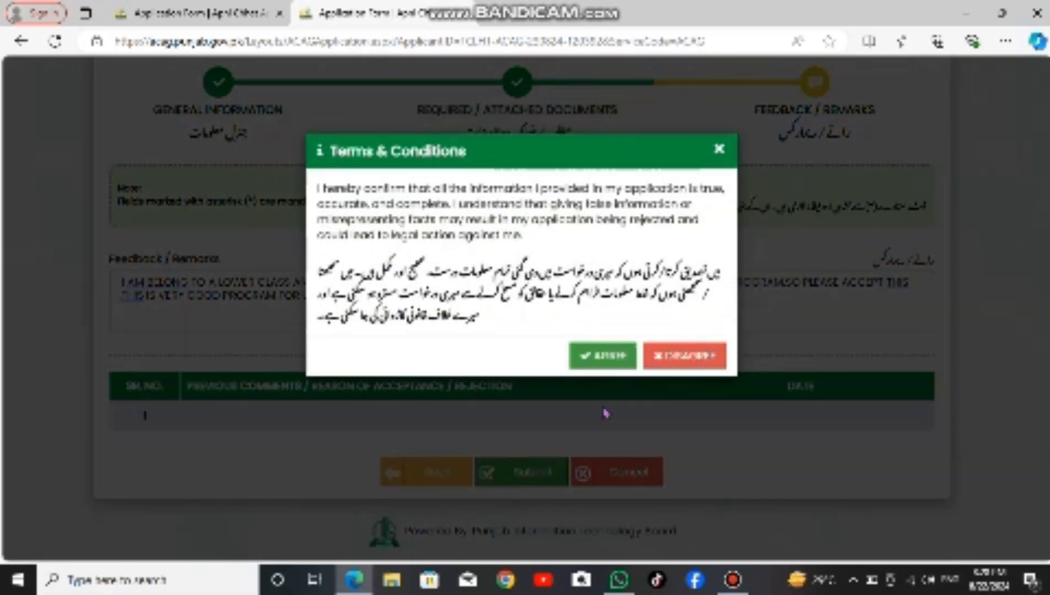
{"action": "left_click", "coordinate": [602, 364]}
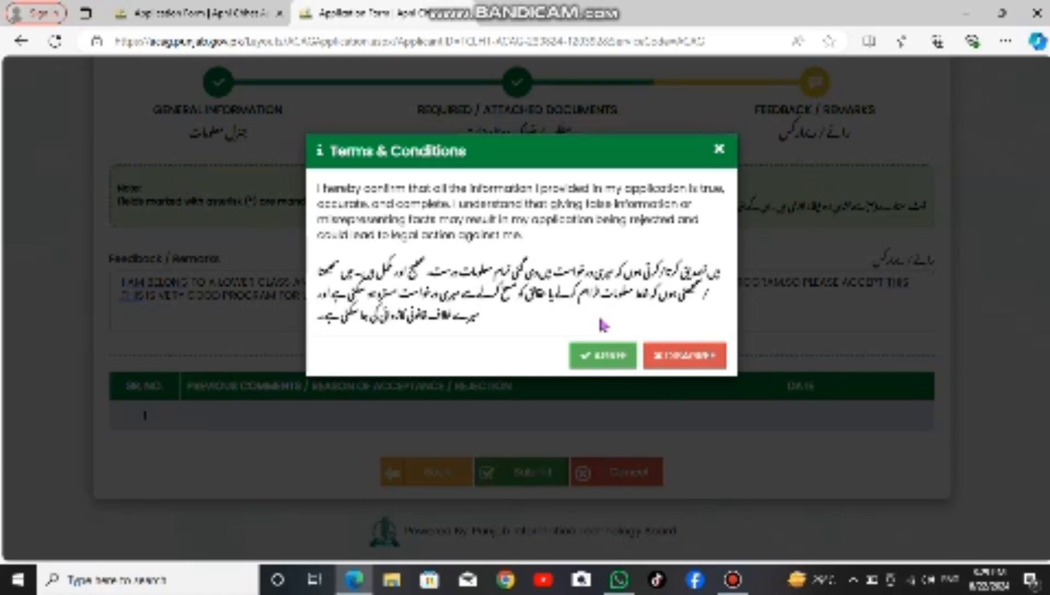
{"action": "left_click", "coordinate": [621, 362]}
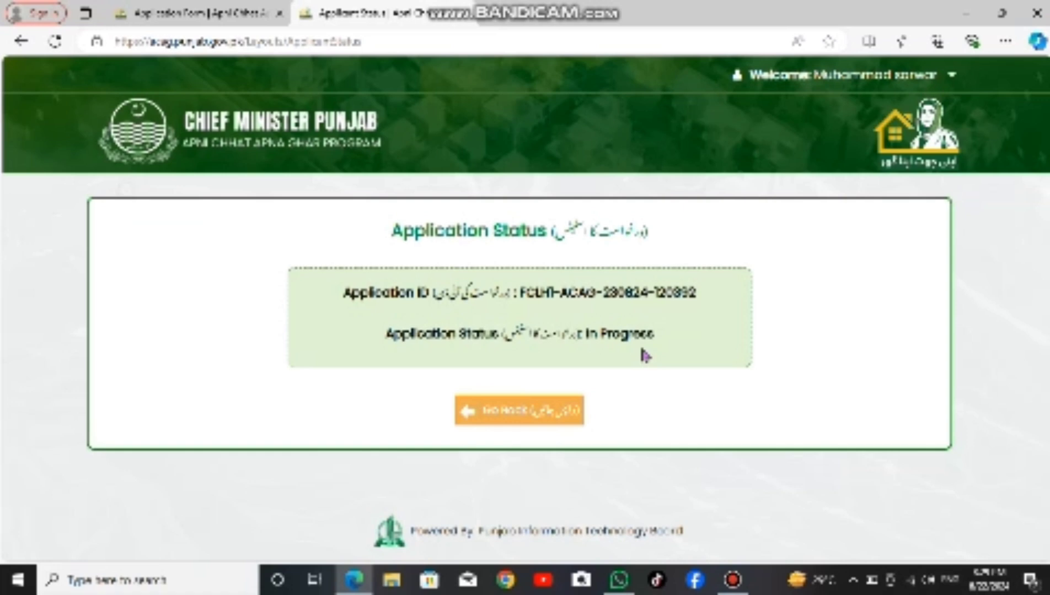
{"action": "left_click", "coordinate": [540, 411]}
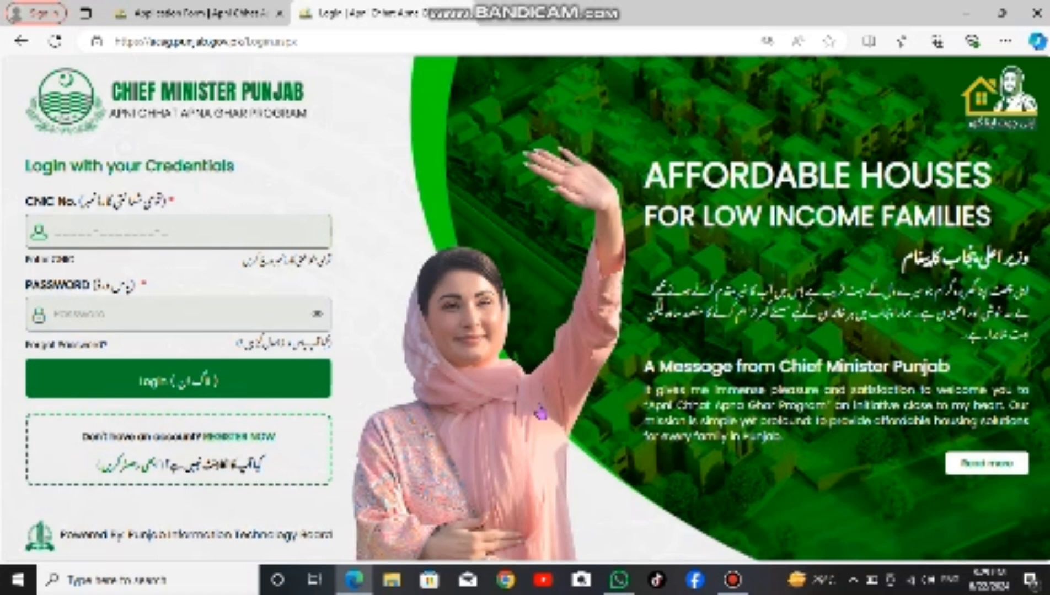